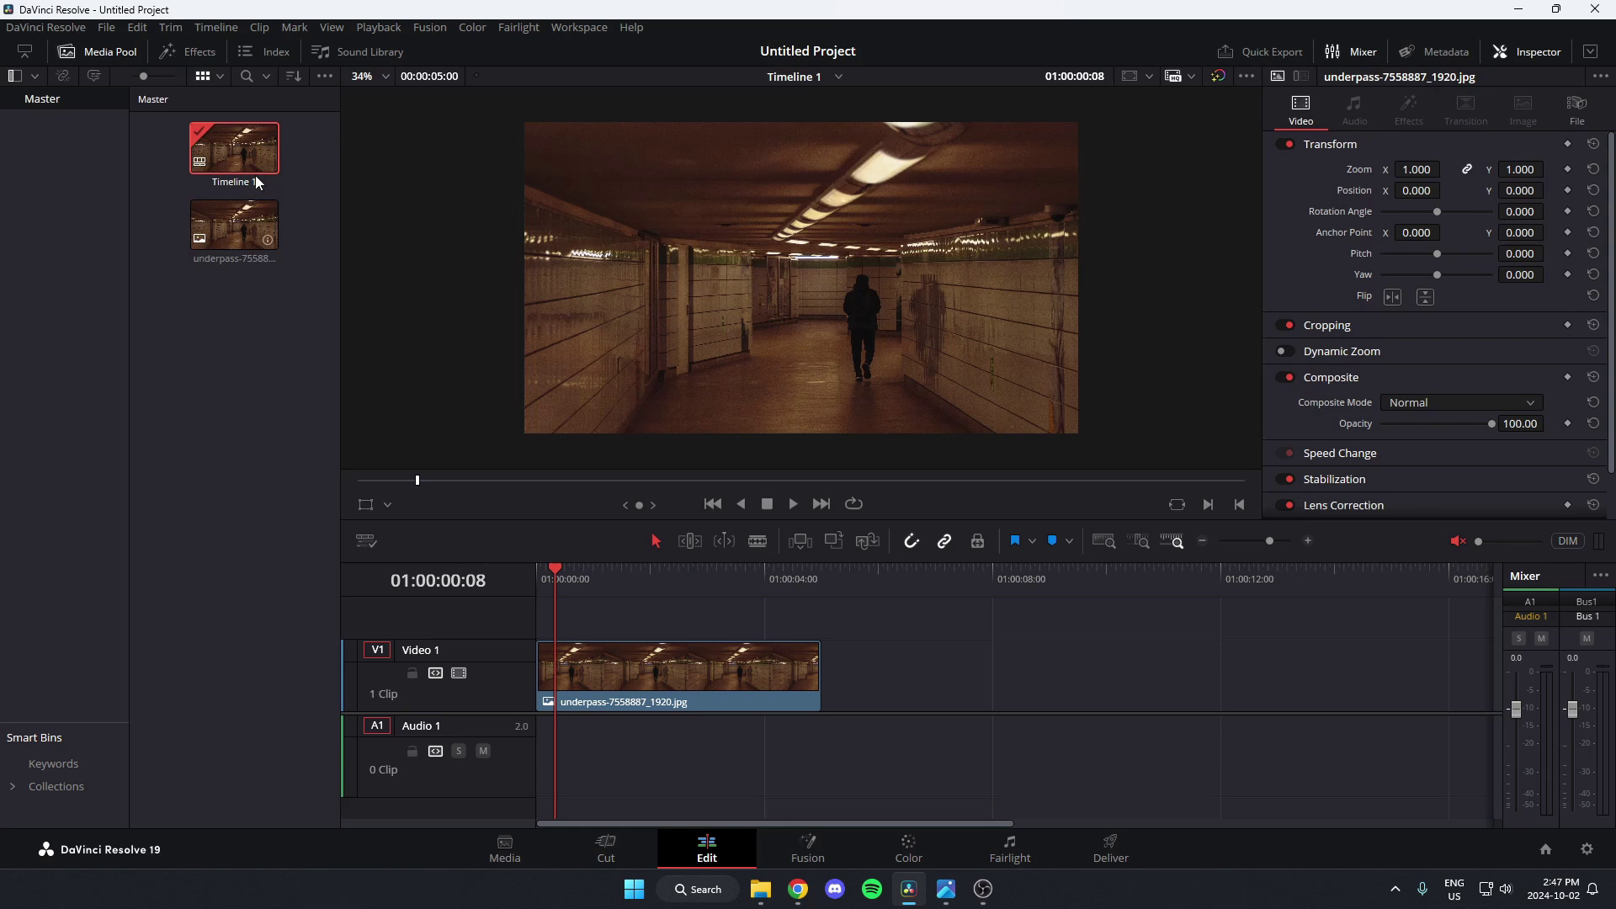
Step: Open the Effects Library and expand its Toolbox category list
{"action": "left_click", "coordinate": [196, 59]}
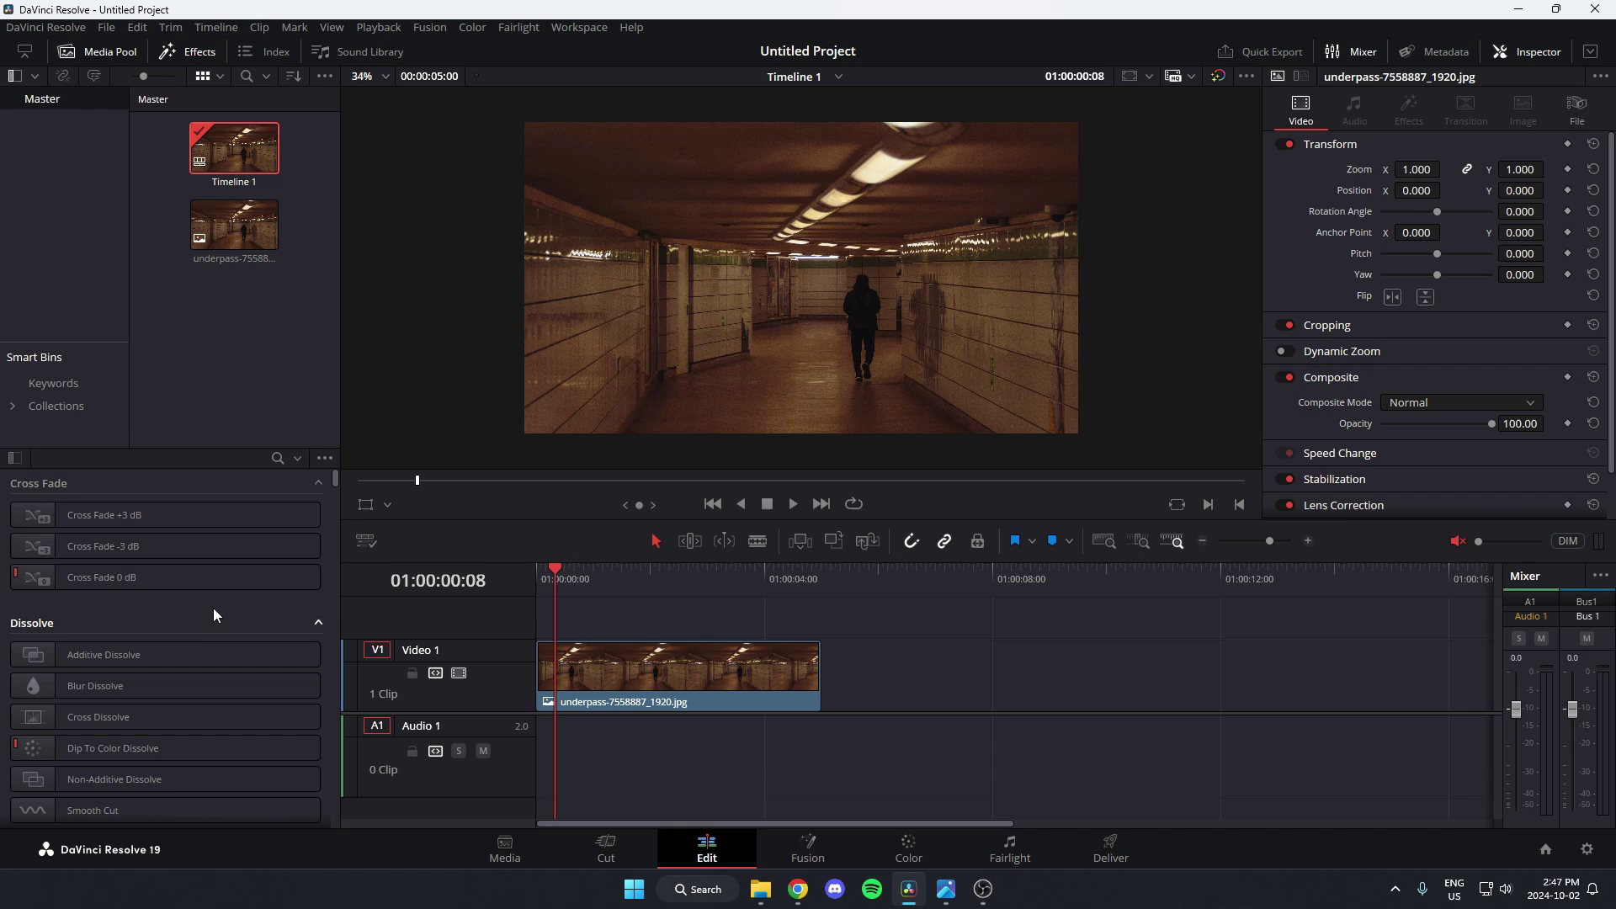
{"action": "left_click", "coordinate": [16, 461]}
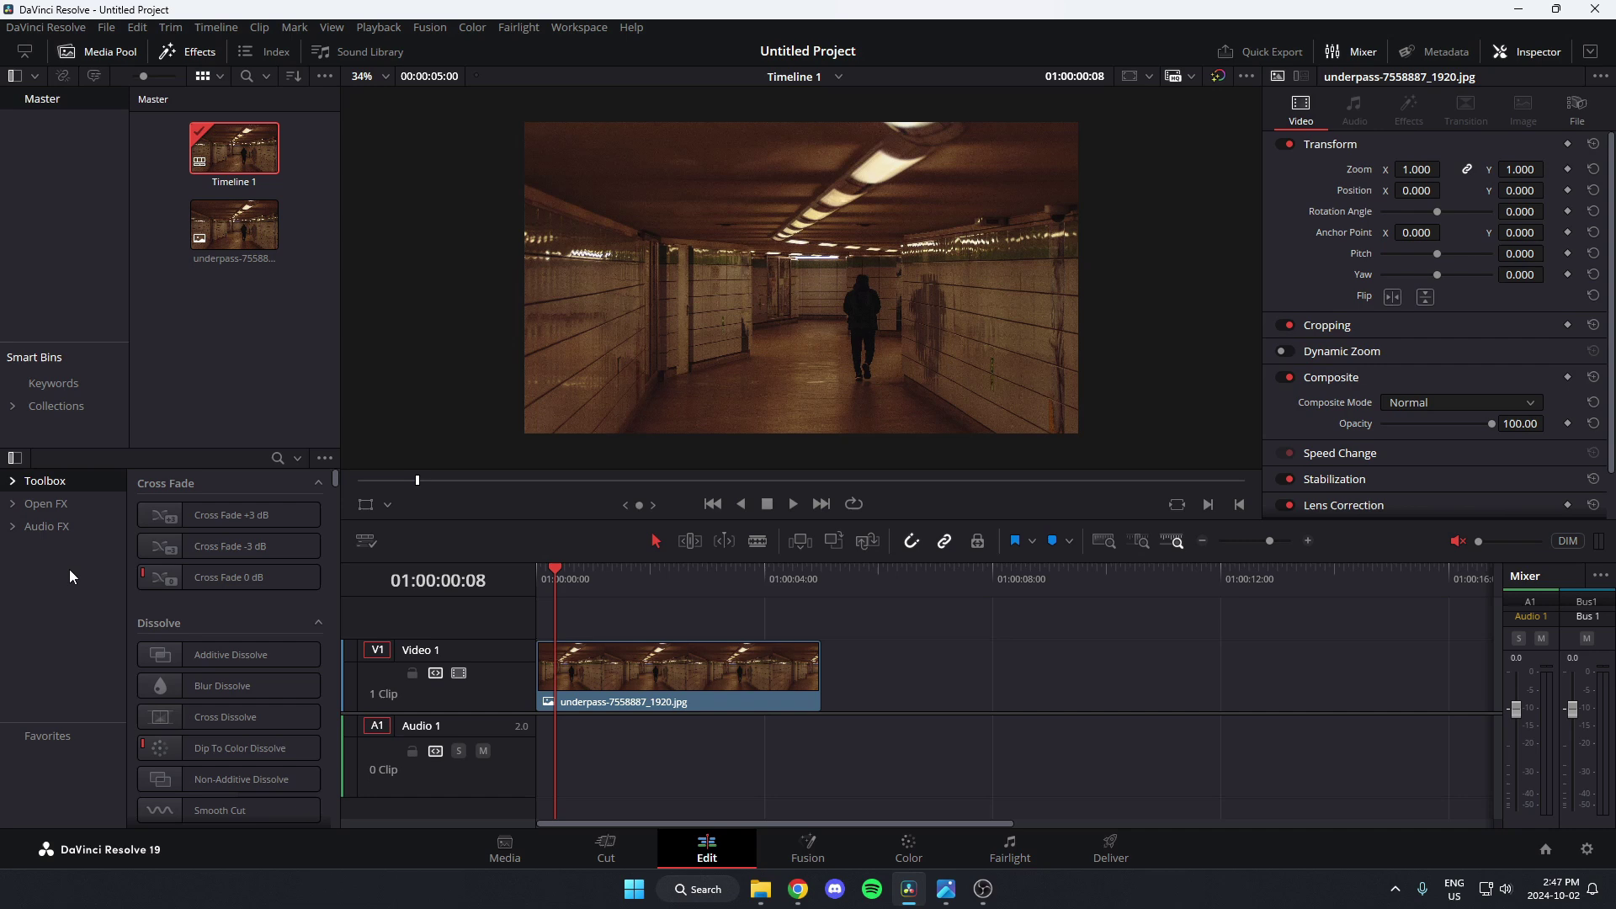
{"action": "left_click", "coordinate": [13, 482]}
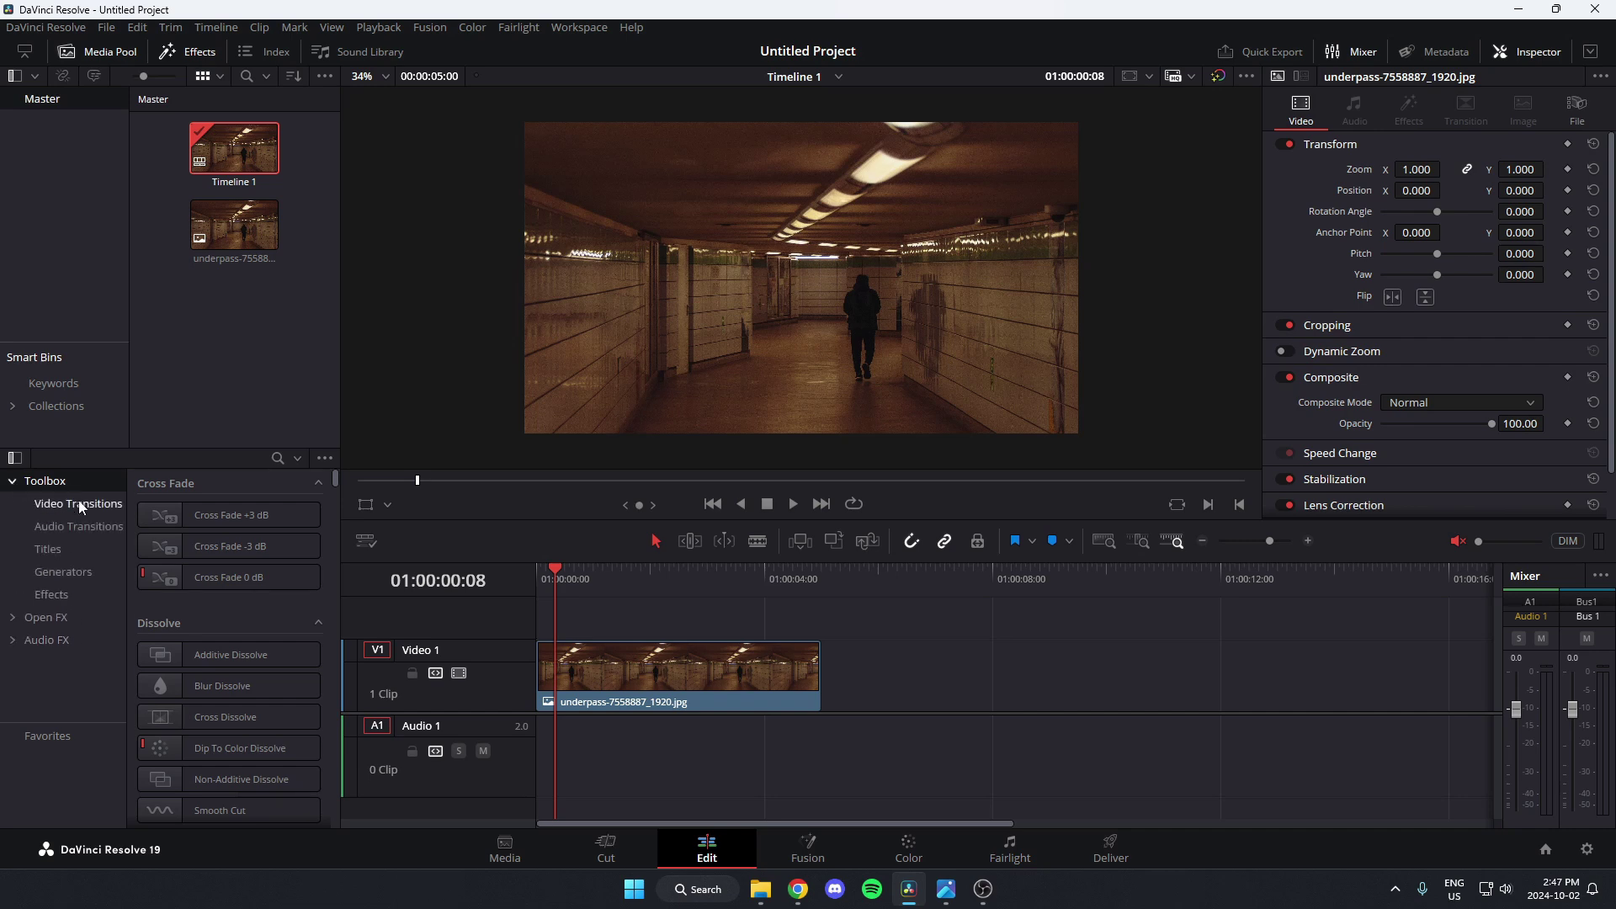
Step: Show the Toolbox Effects category to list the Fusion video effects, including Night Vision
{"action": "left_click", "coordinate": [59, 597]}
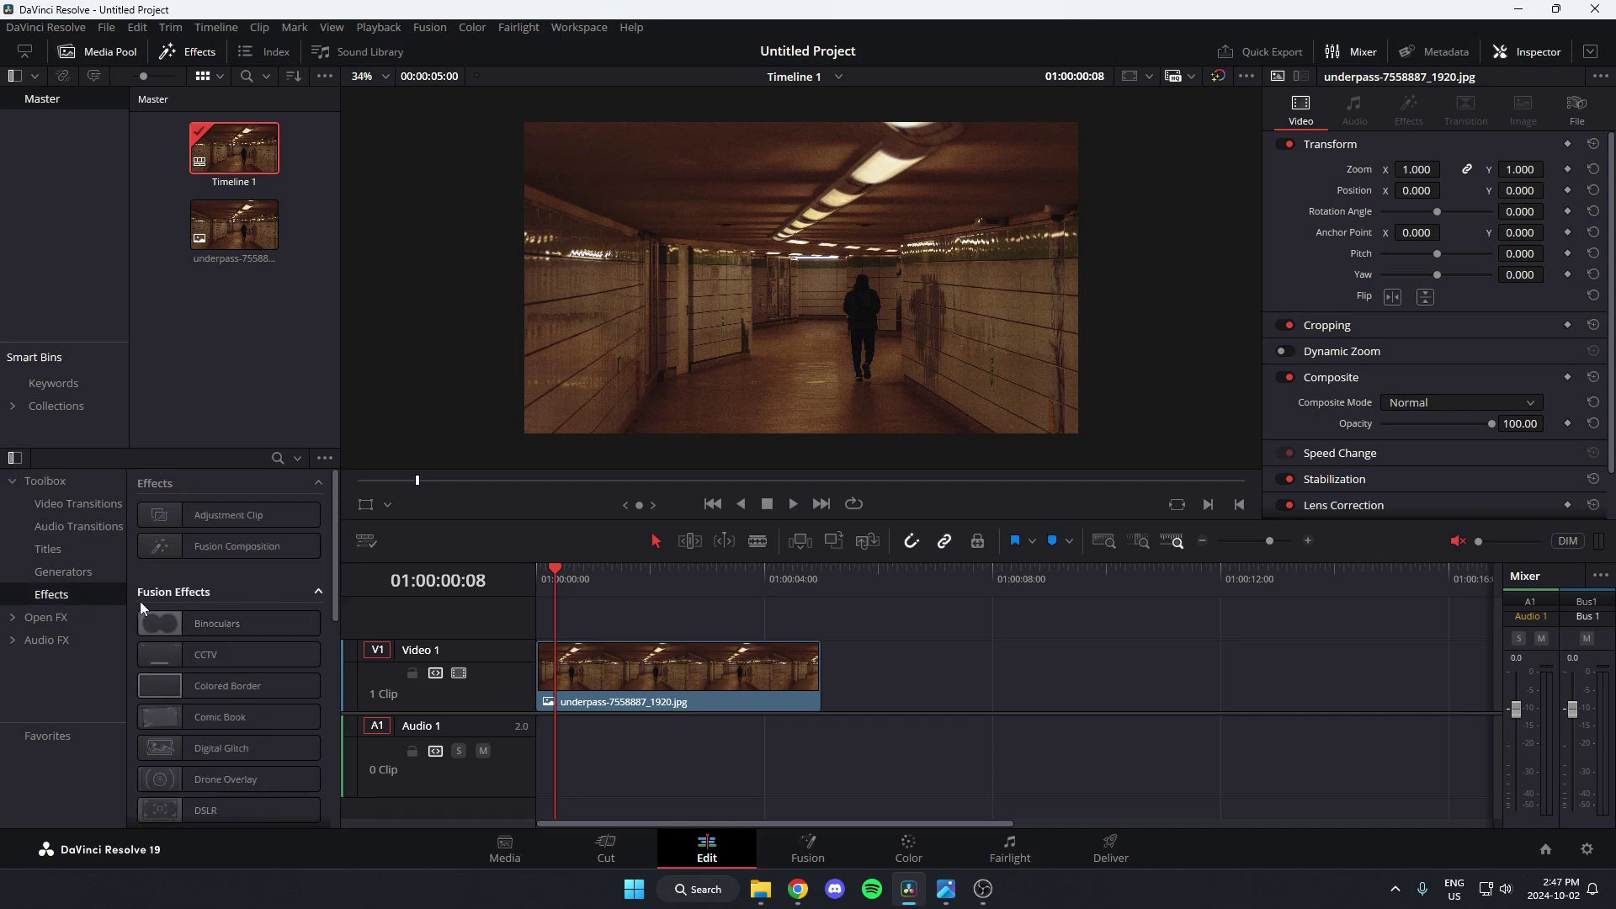
{"action": "scroll", "coordinate": [204, 604], "scroll_direction": "down", "scroll_amount": 1}
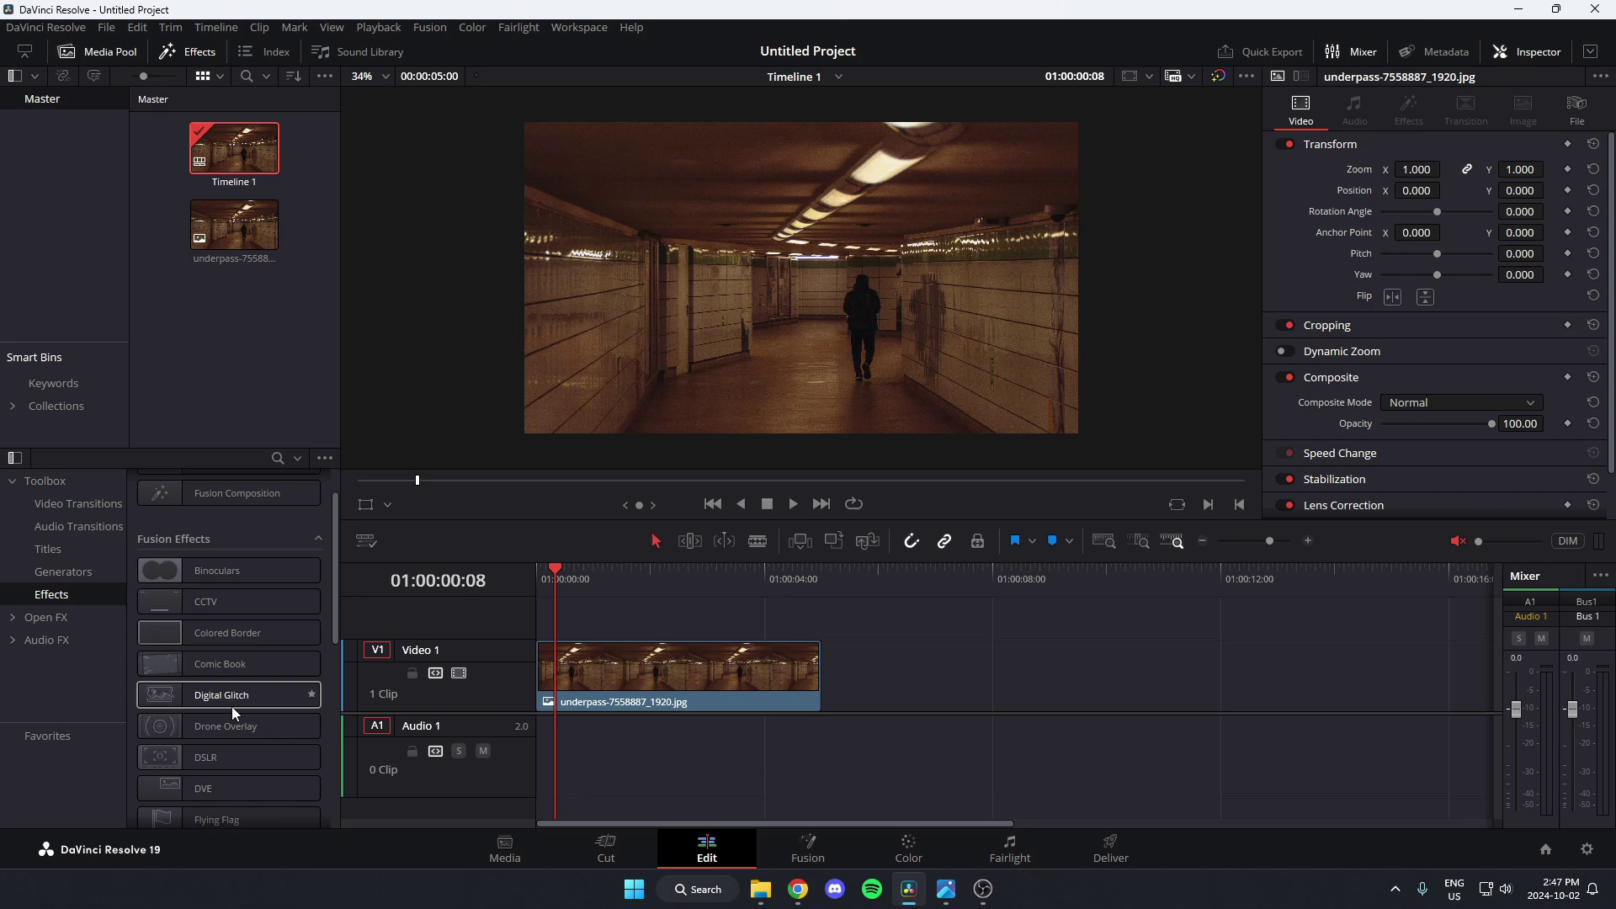
{"action": "scroll", "coordinate": [236, 727], "scroll_direction": "down", "scroll_amount": 1}
{"action": "scroll", "coordinate": [239, 727], "scroll_direction": "down", "scroll_amount": 1}
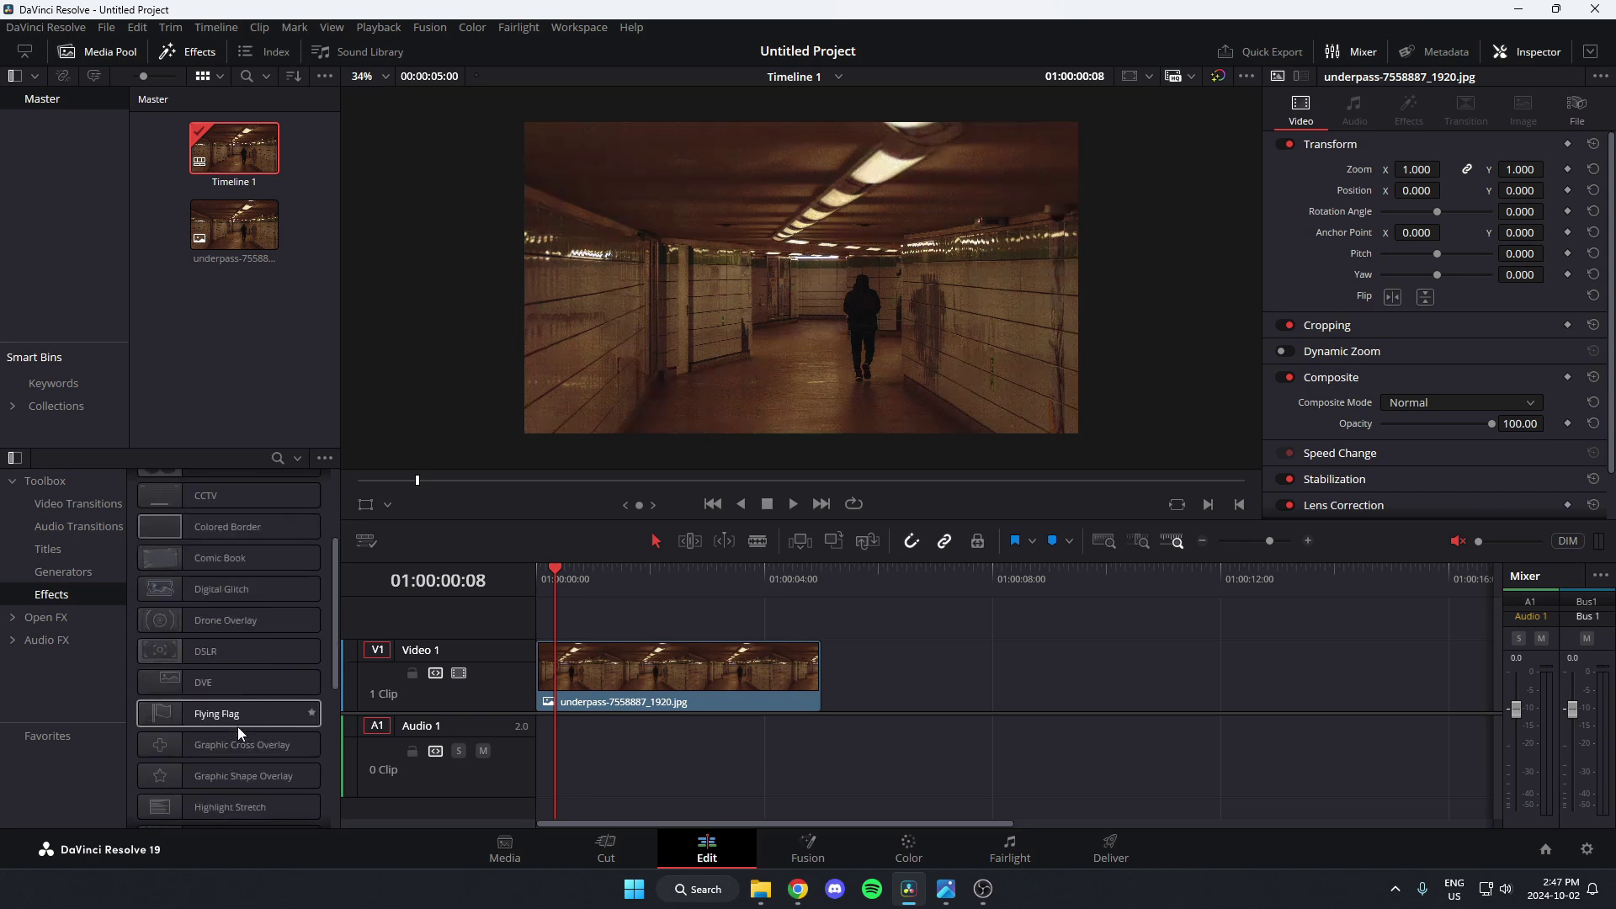
{"action": "scroll", "coordinate": [239, 726], "scroll_direction": "down", "scroll_amount": 1}
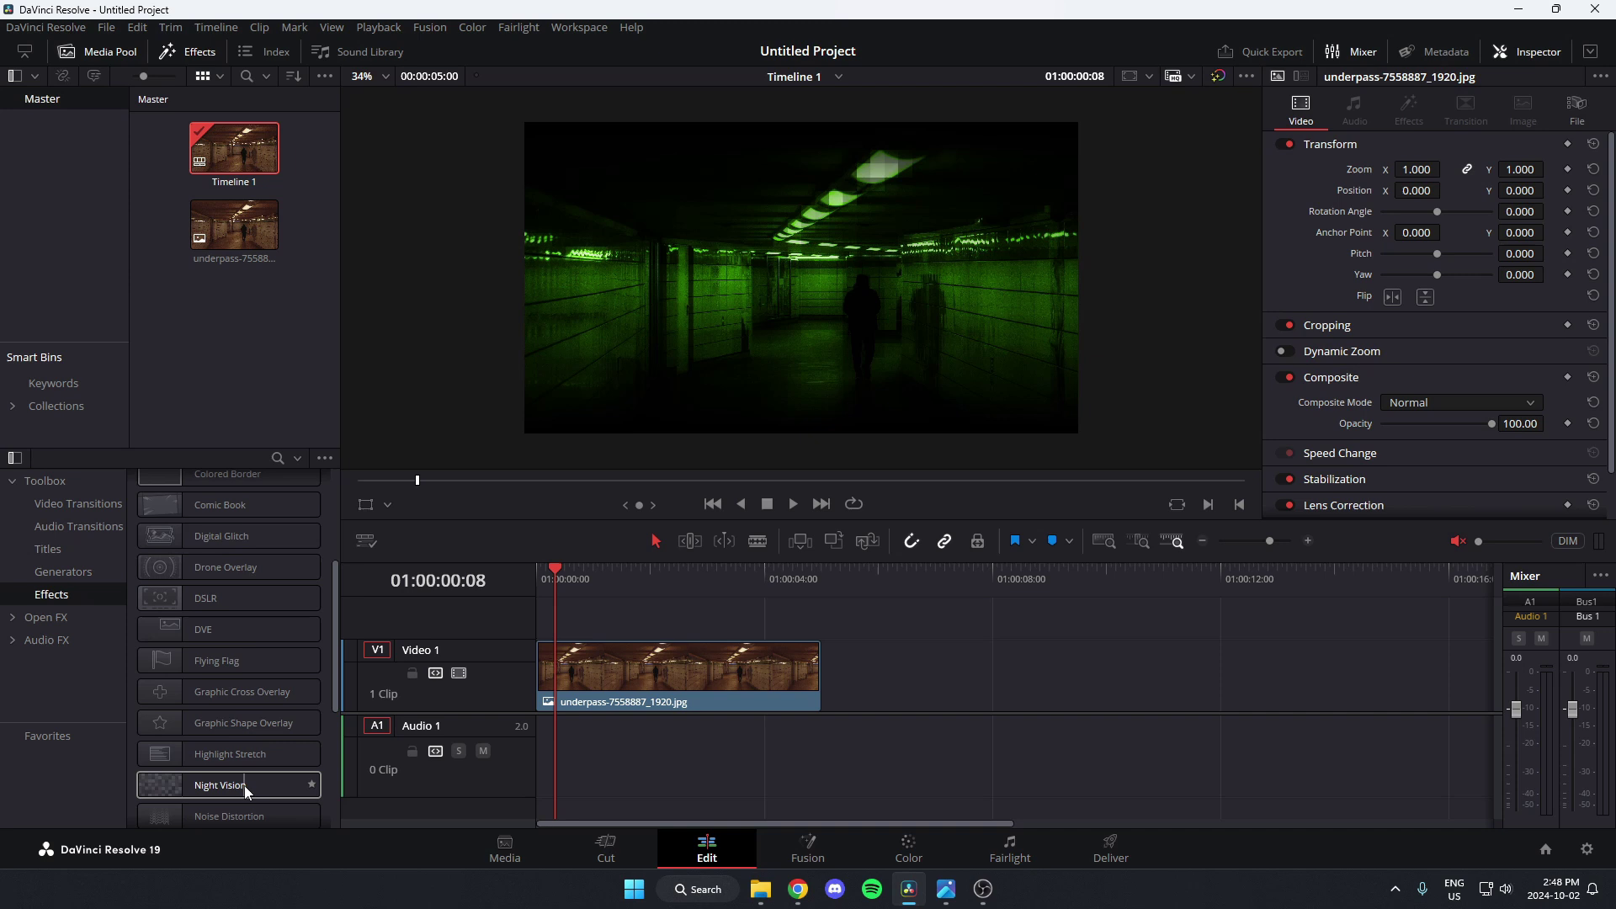
Step: Drag Night Vision onto the underpass clip on track V1
{"action": "left_click_drag", "start_coordinate": [249, 787], "coordinate": [621, 685]}
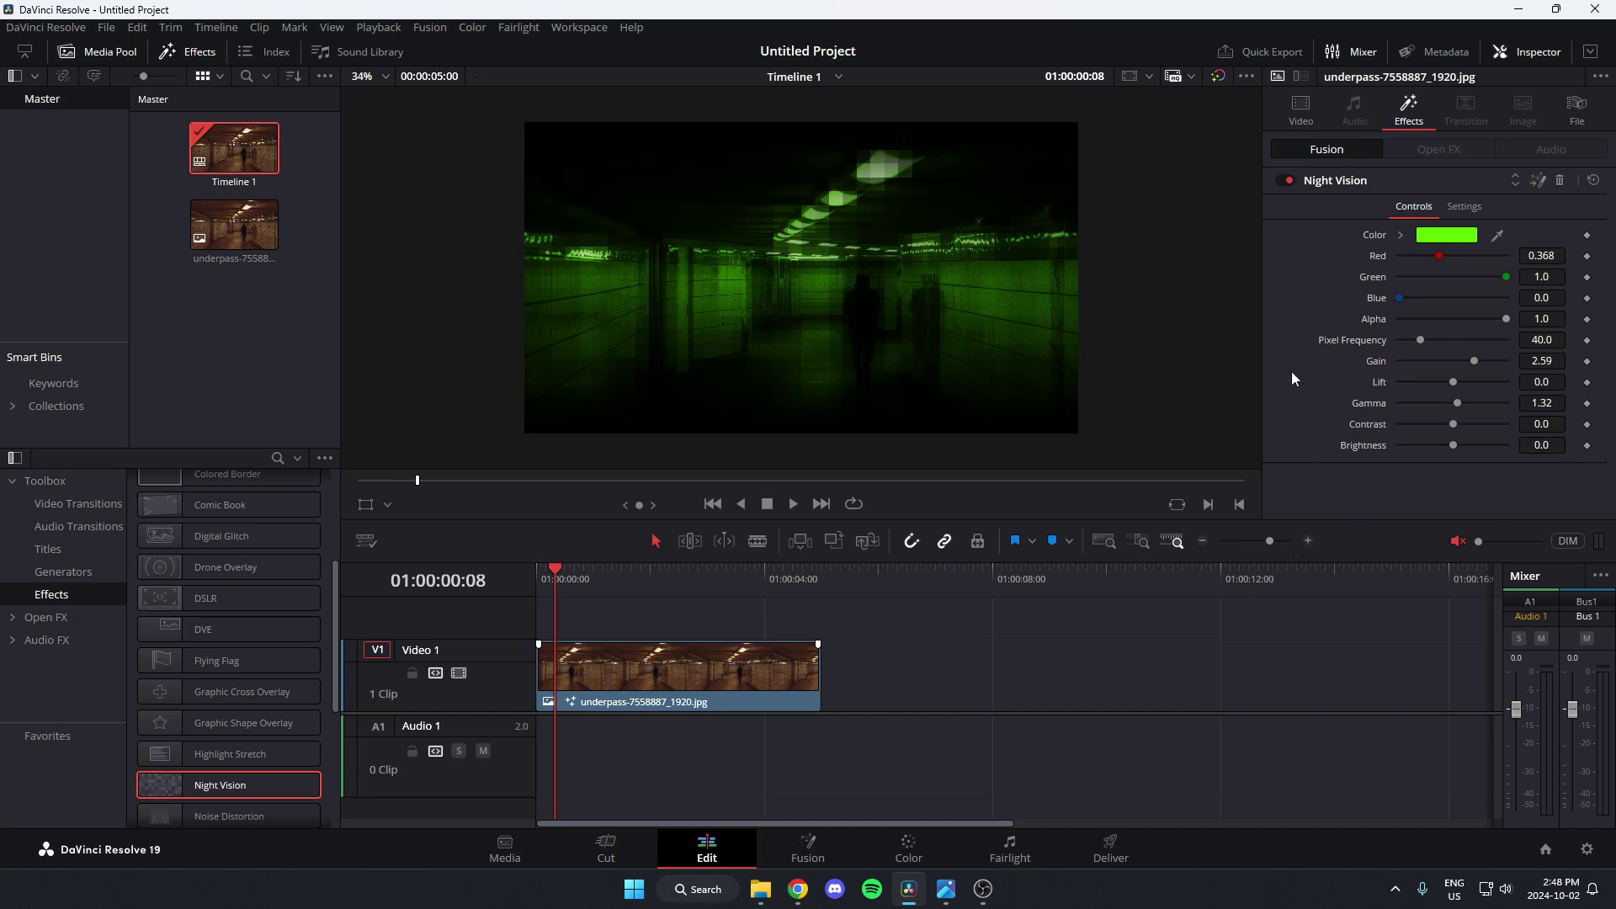
{"action": "left_click", "coordinate": [1530, 54]}
{"action": "left_click", "coordinate": [1532, 54]}
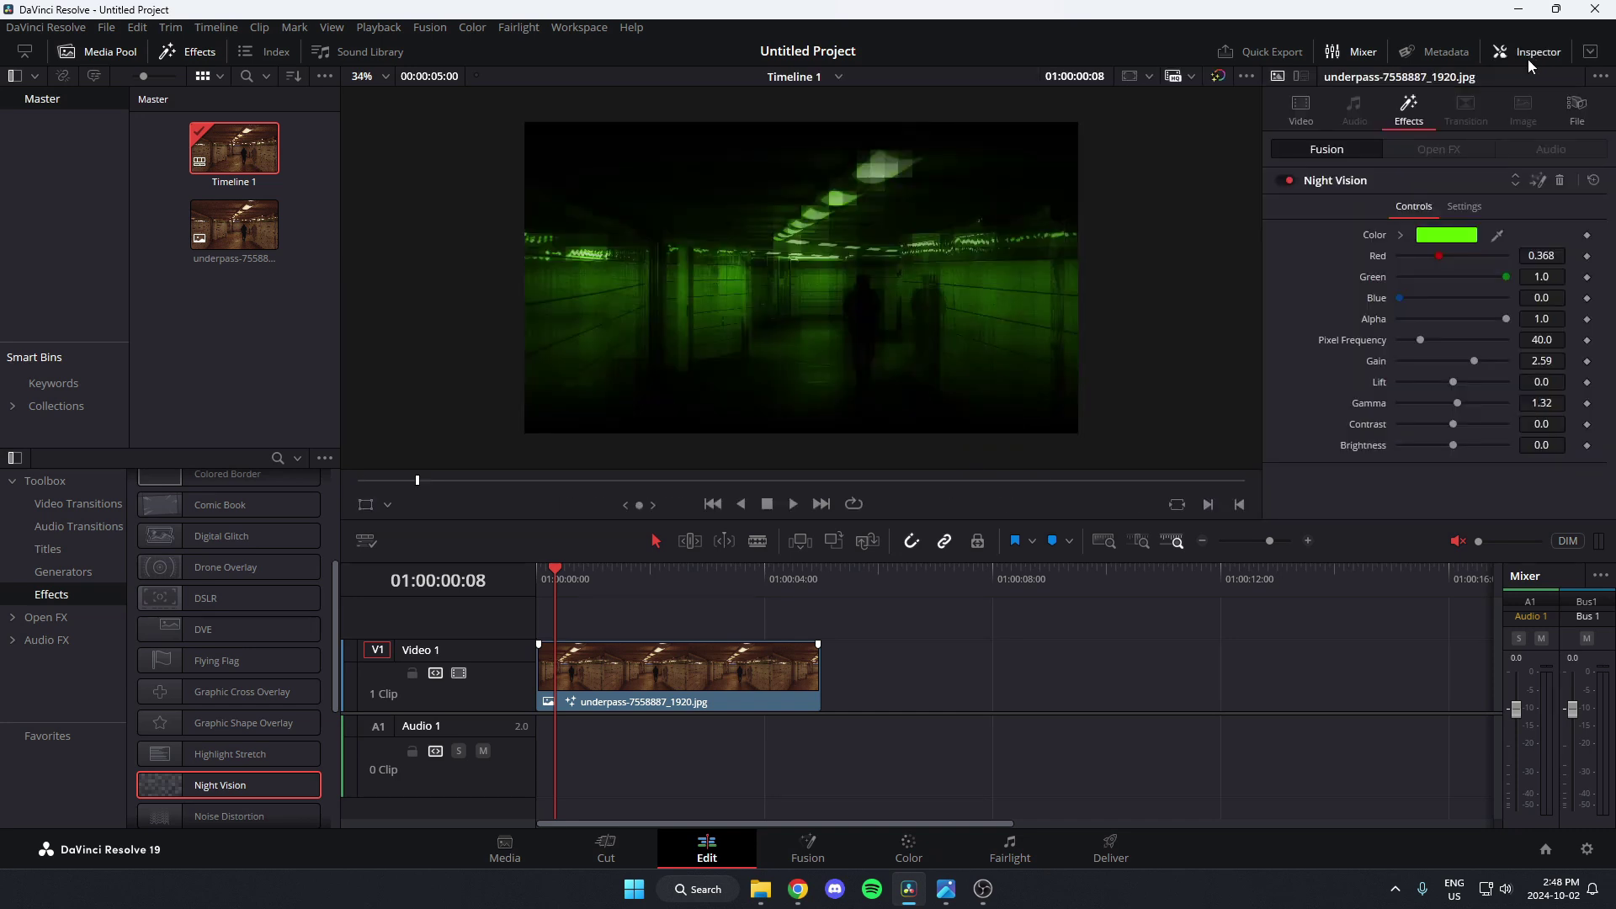